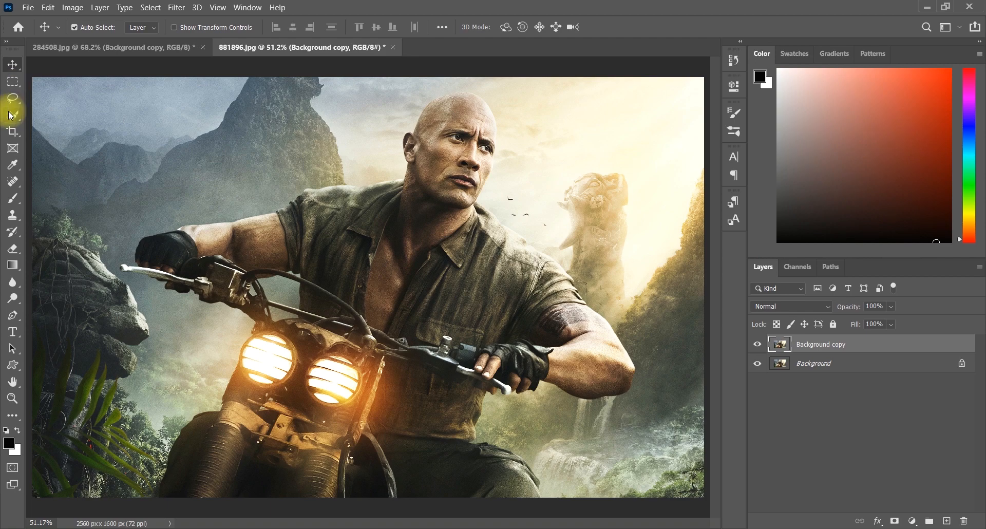
- Select the man on the motorbike with the Object Selection Tool by boxing around him
mouse_move(12, 114)
mouse_down()
mouse_move(72, 115)
mouse_move(76, 128)
mouse_move(77, 115)
mouse_up()
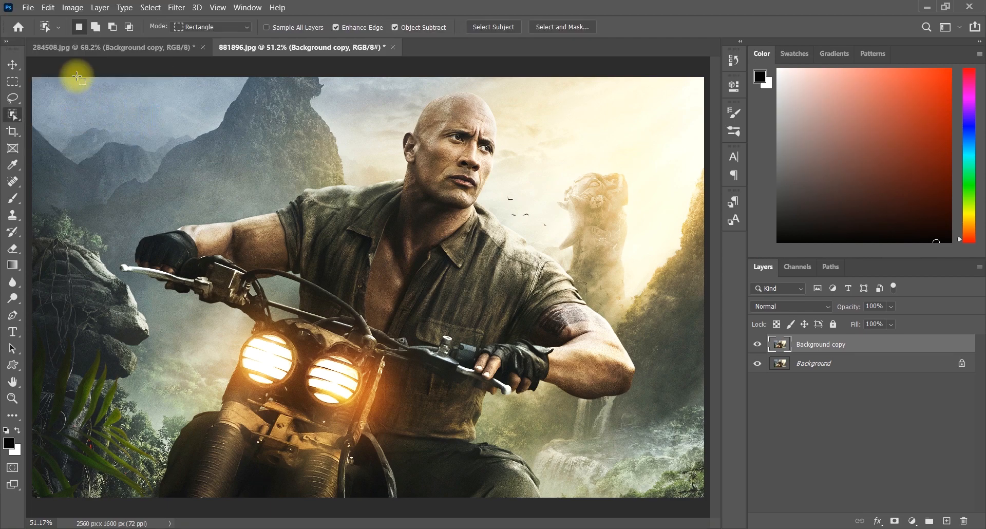
drag(78, 76, 639, 498)
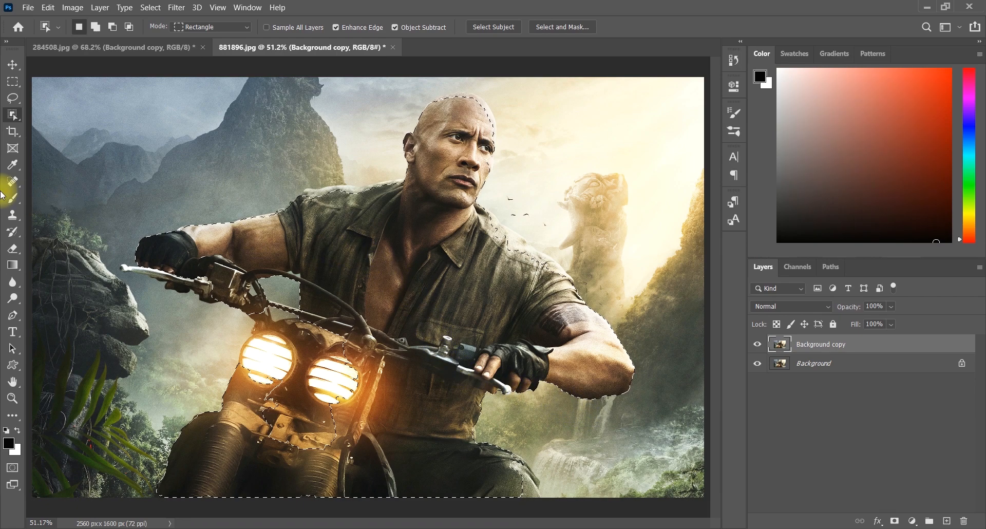
- Switch to the Quick Selection Tool and refine the selection edge around the top of the man's head
right_click(13, 114)
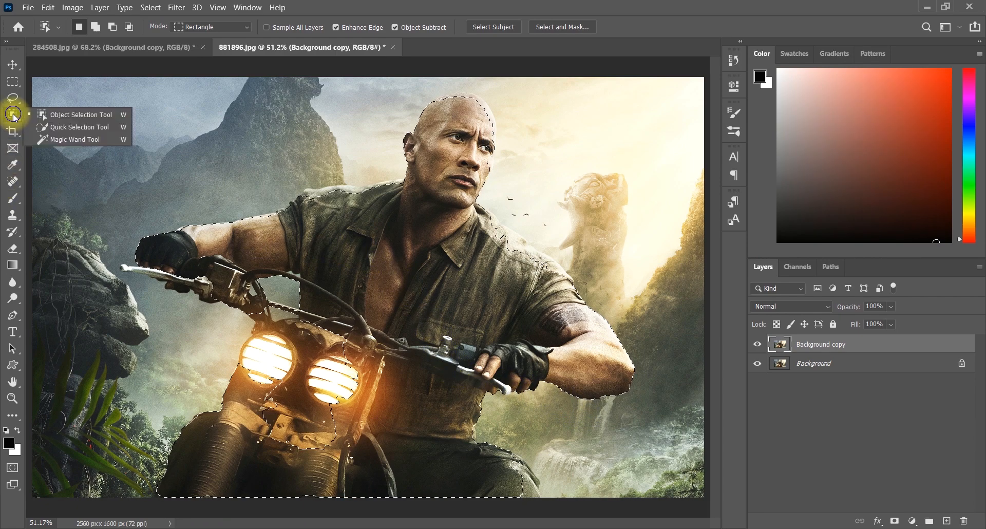
click(65, 127)
click(101, 29)
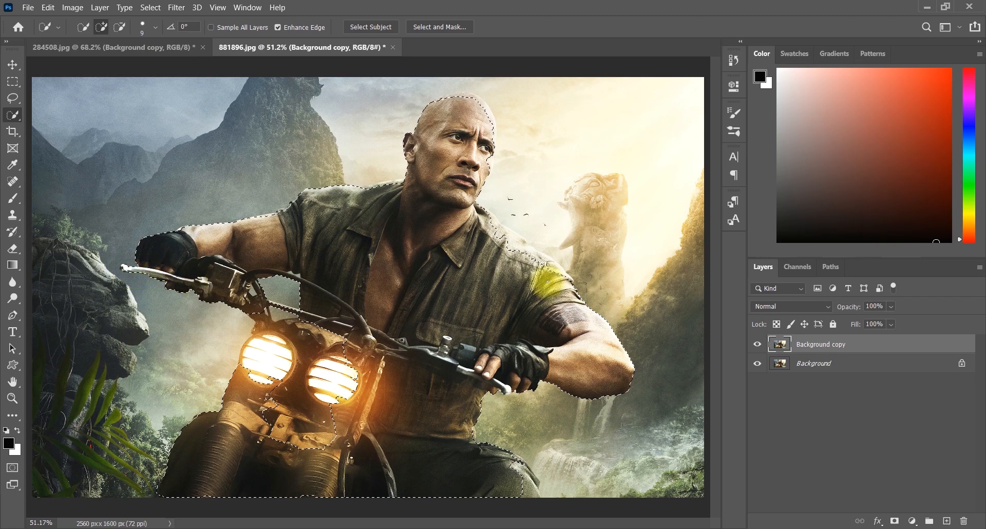
scroll(388, 175, up, 4)
drag(576, 102, 205, 462)
drag(97, 332, 396, 258)
drag(606, 134, 241, 267)
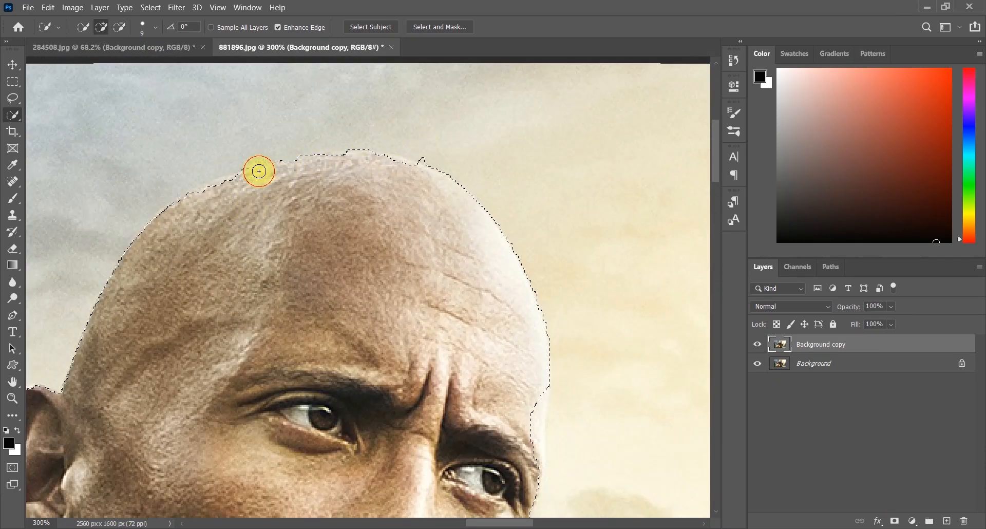
drag(257, 169, 297, 160)
mouse_move(537, 464)
mouse_down()
mouse_move(467, 334)
mouse_move(457, 406)
mouse_up()
alt+click(479, 373)
drag(453, 461, 469, 163)
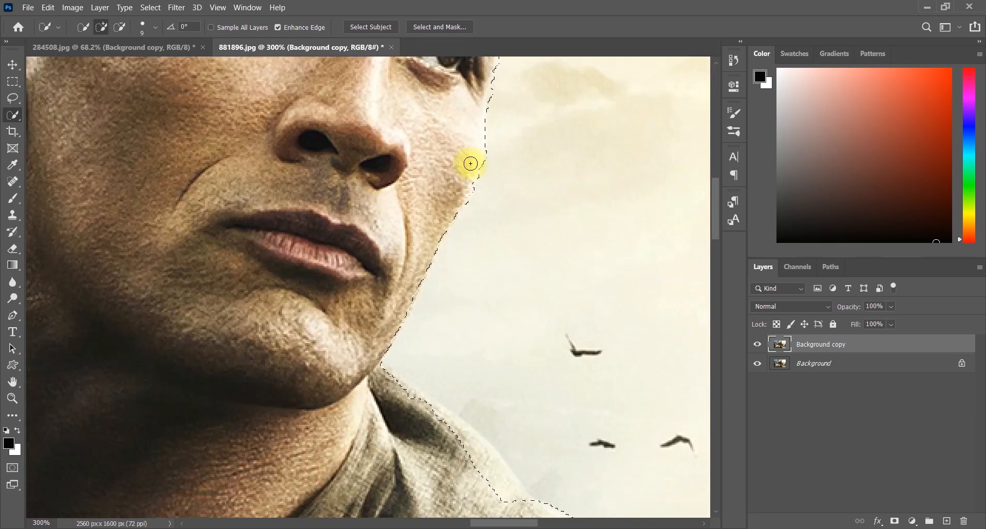
- Refine the selection edges along the face, the arm and the shirt with Quick Selection strokes
drag(467, 443, 359, 244)
click(549, 399)
drag(528, 369, 374, 92)
drag(580, 451, 390, 149)
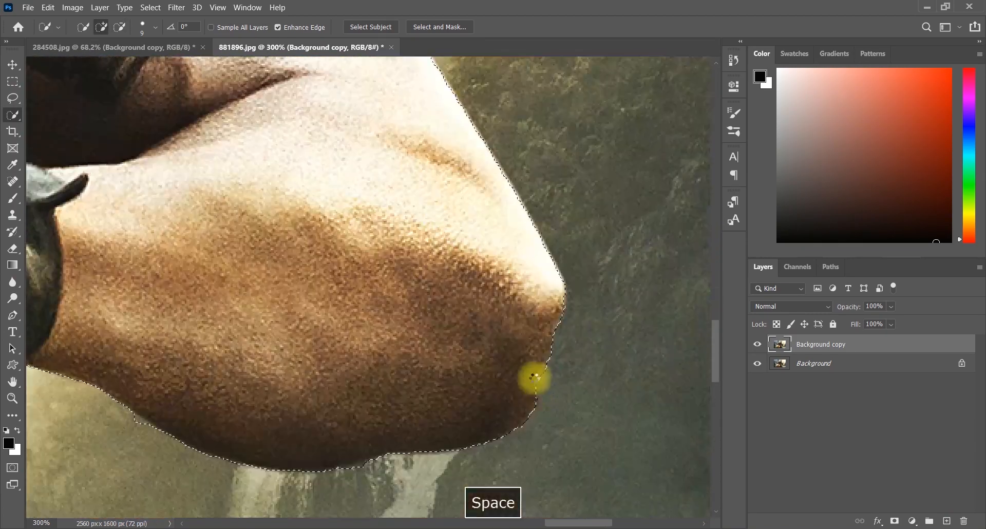
drag(205, 390, 533, 257)
drag(212, 279, 374, 181)
drag(525, 439, 367, 404)
drag(491, 508, 362, 250)
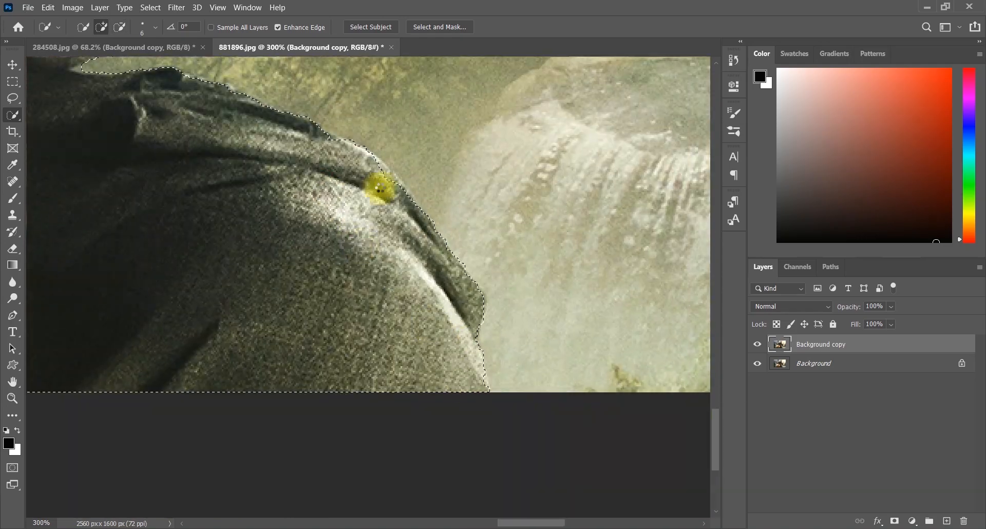
drag(208, 169, 662, 205)
drag(484, 62, 532, 308)
drag(636, 64, 626, 308)
mouse_move(304, 83)
mouse_down()
mouse_move(303, 150)
mouse_move(419, 311)
mouse_up()
- Shrink the brush and subtract the background gaps around the handlebars from the selection, undoing the last stroke
scroll(330, 241, up, 5)
key([)
key([)
key([)
drag(252, 199, 340, 433)
drag(83, 88, 180, 196)
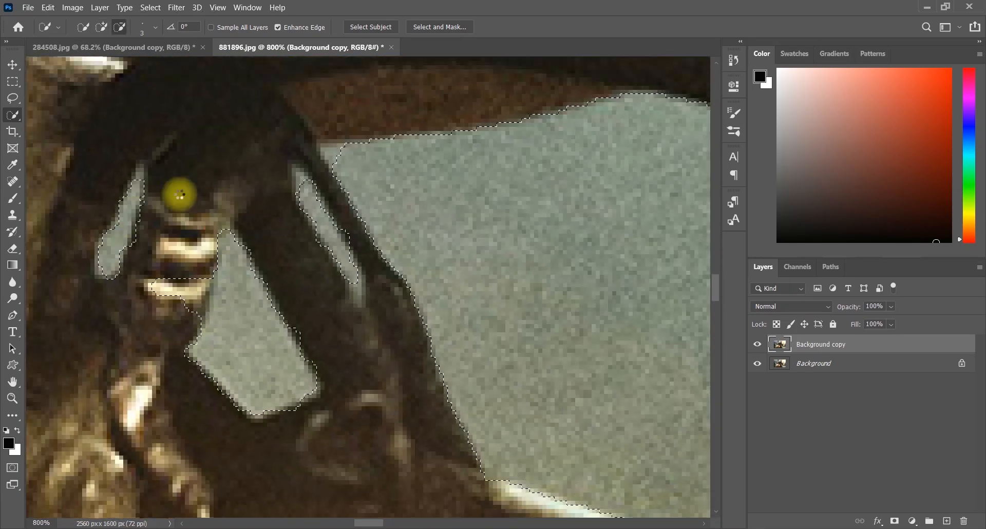
drag(564, 359, 205, 215)
scroll(359, 288, down, 6)
scroll(359, 256, up, 4)
mouse_move(411, 170)
mouse_down()
mouse_move(630, 234)
mouse_move(571, 198)
mouse_up()
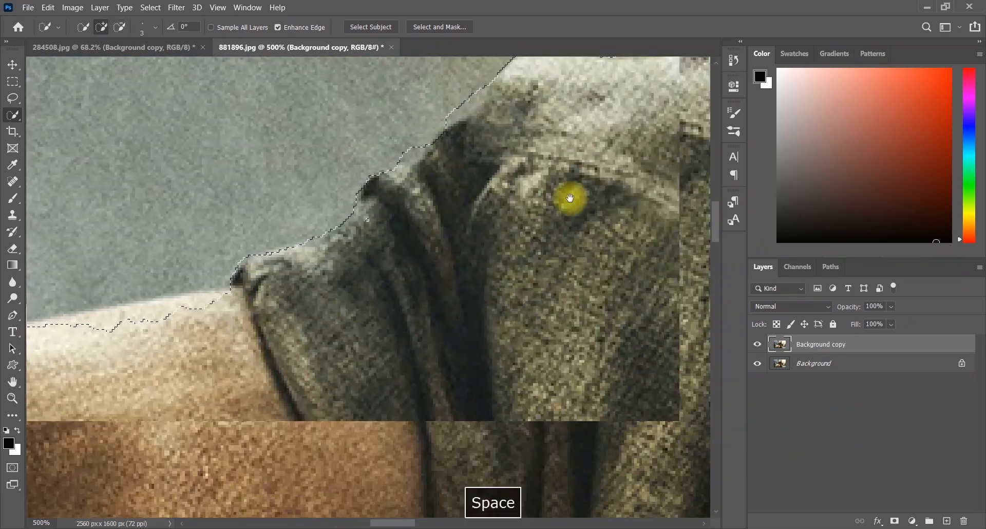
drag(154, 231, 616, 205)
drag(304, 200, 590, 103)
key(ctrl+z)
- Fit the image on screen and copy the selected man onto a new layer
key(ctrl+0)
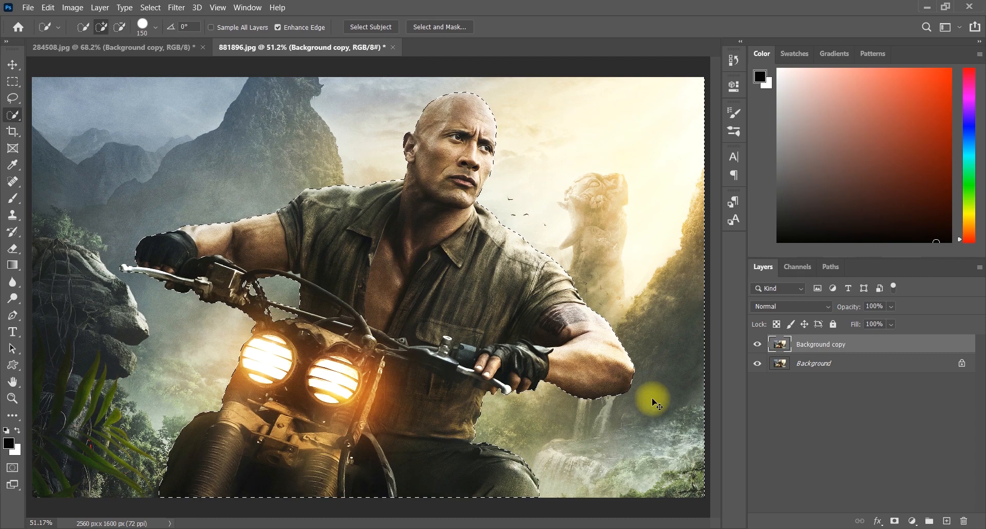
key(ctrl+j)
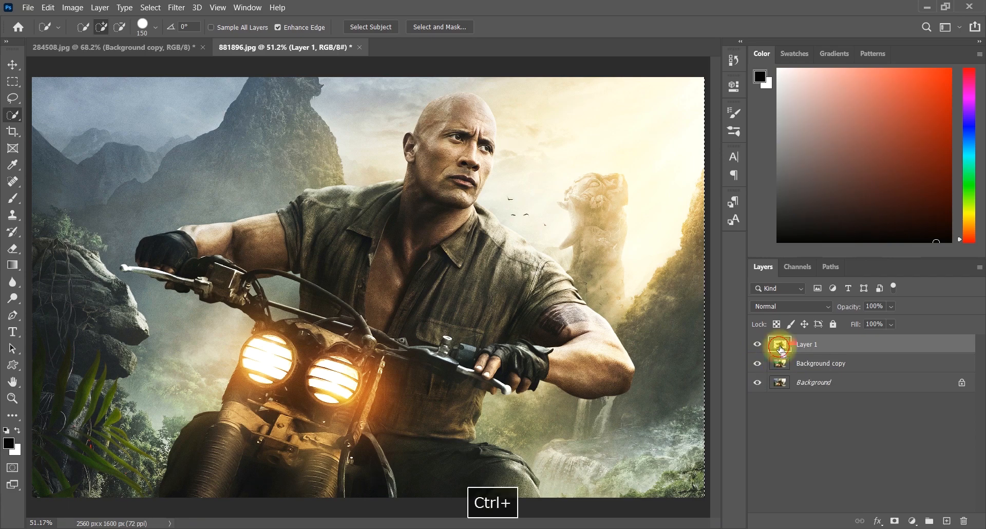
- Make the background copy layer active and expand the selection by 4 pixels
ctrl+click(781, 365)
click(782, 363)
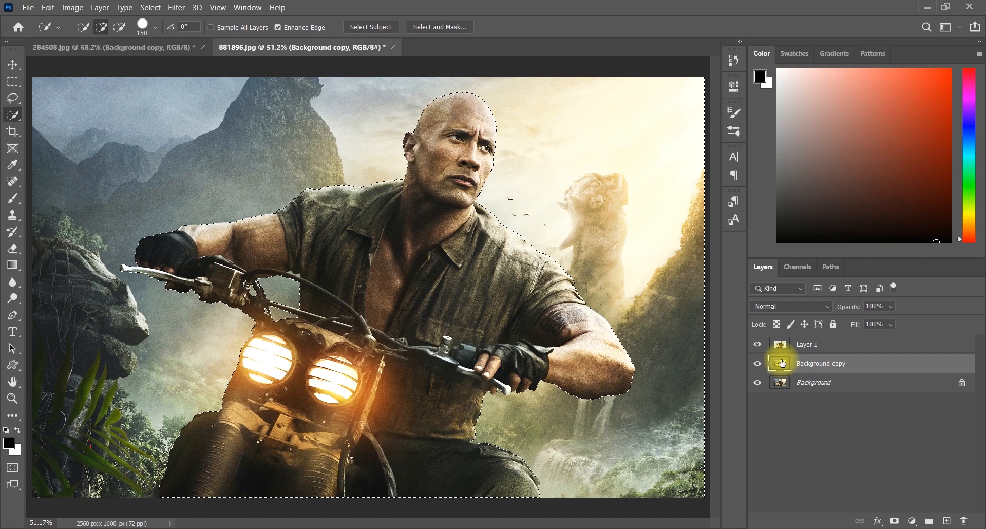
click(175, 7)
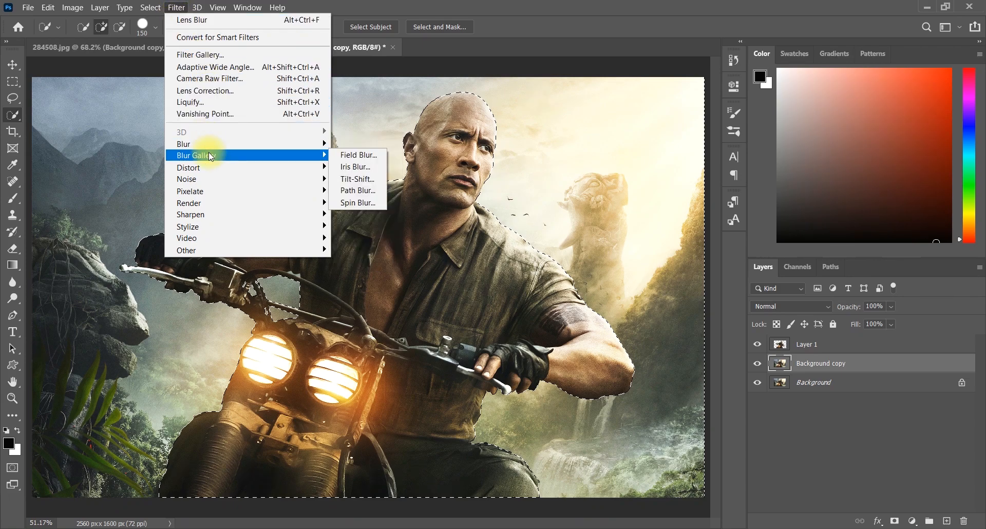
mouse_move(157, 7)
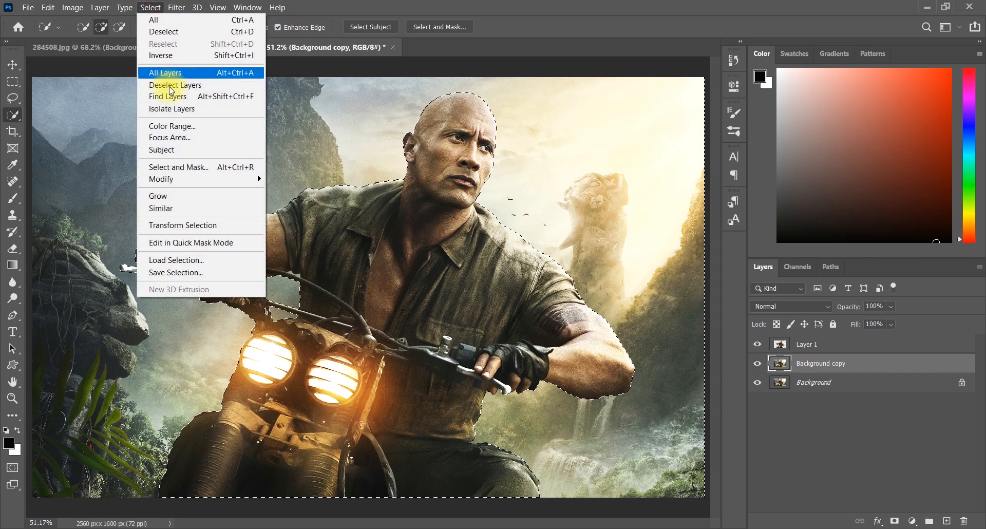
mouse_move(185, 179)
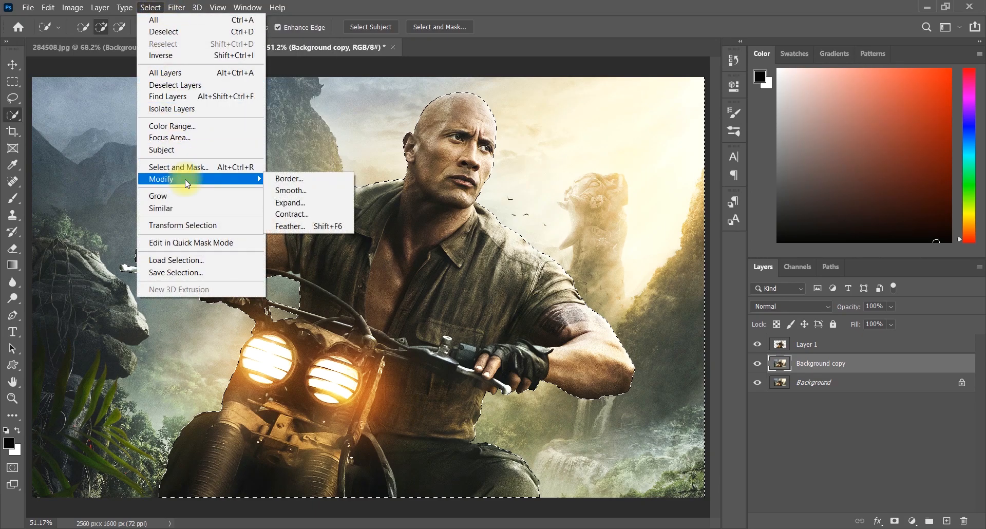
click(304, 203)
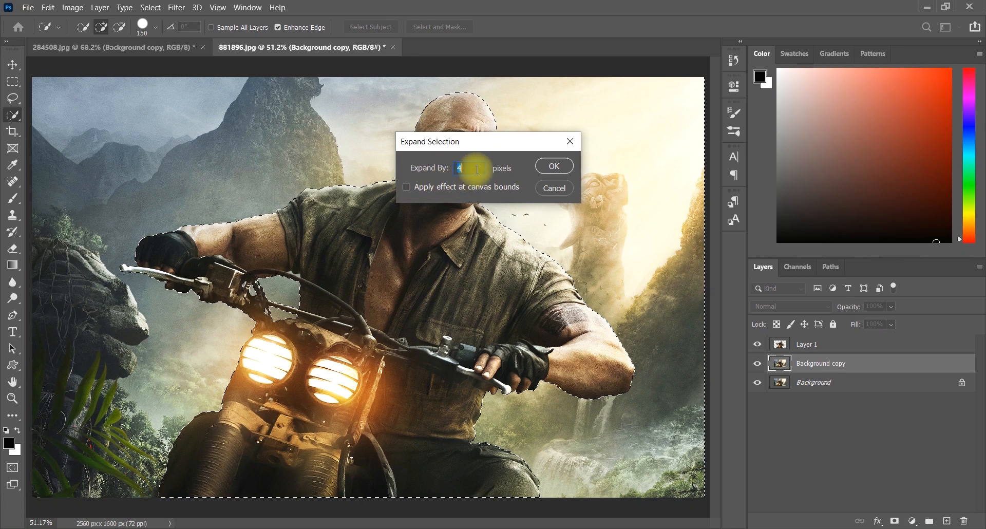
click(553, 163)
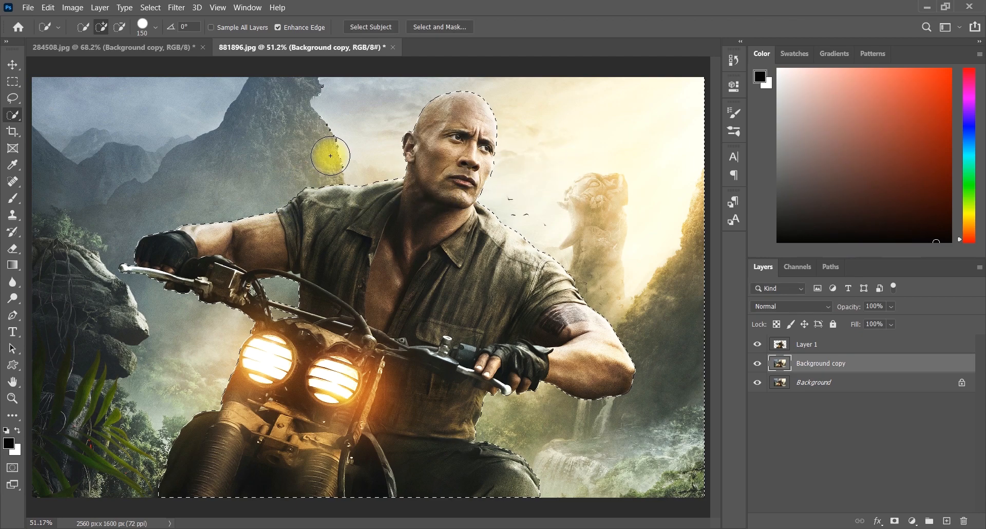
- Tidy the selection edge beside the head and expand the selection by 6 pixels
alt+drag(314, 83, 341, 150)
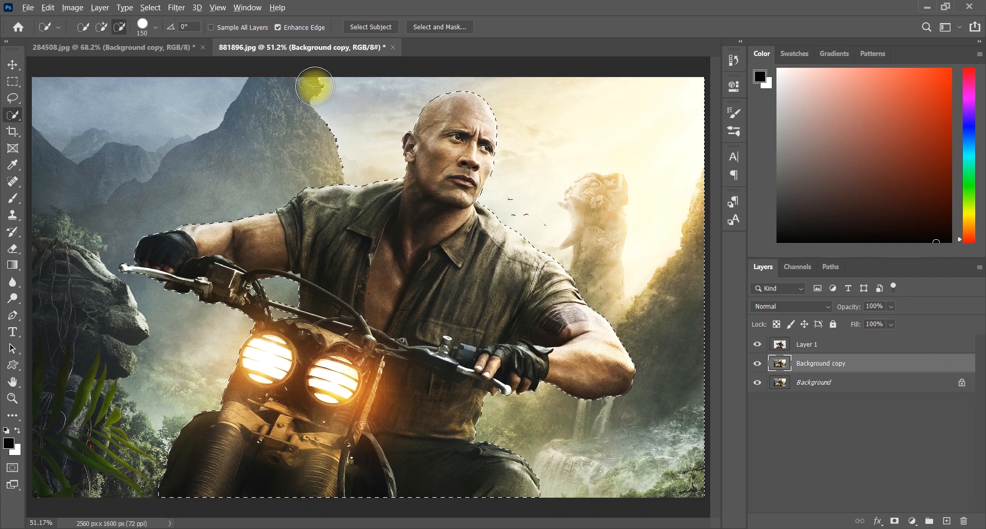
alt+drag(308, 82, 325, 101)
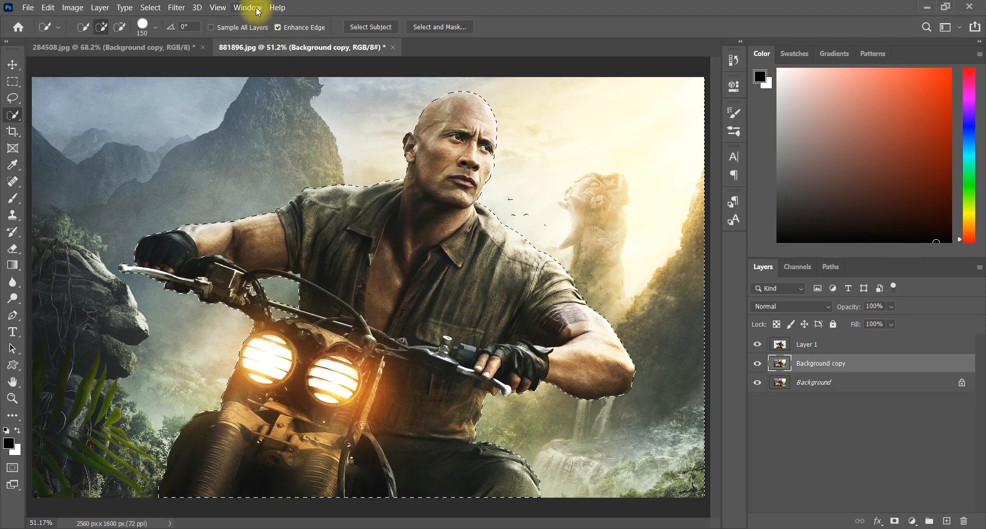
click(150, 7)
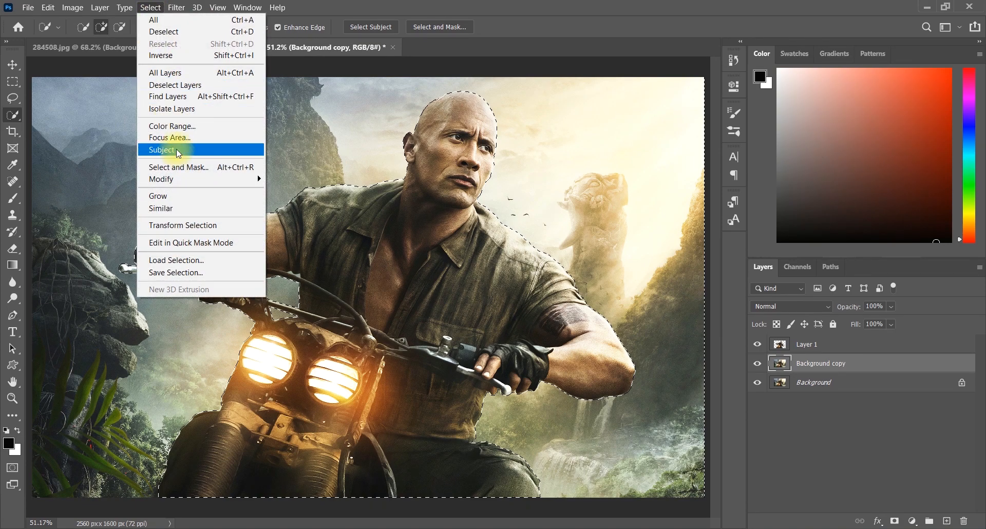
mouse_move(186, 177)
click(322, 203)
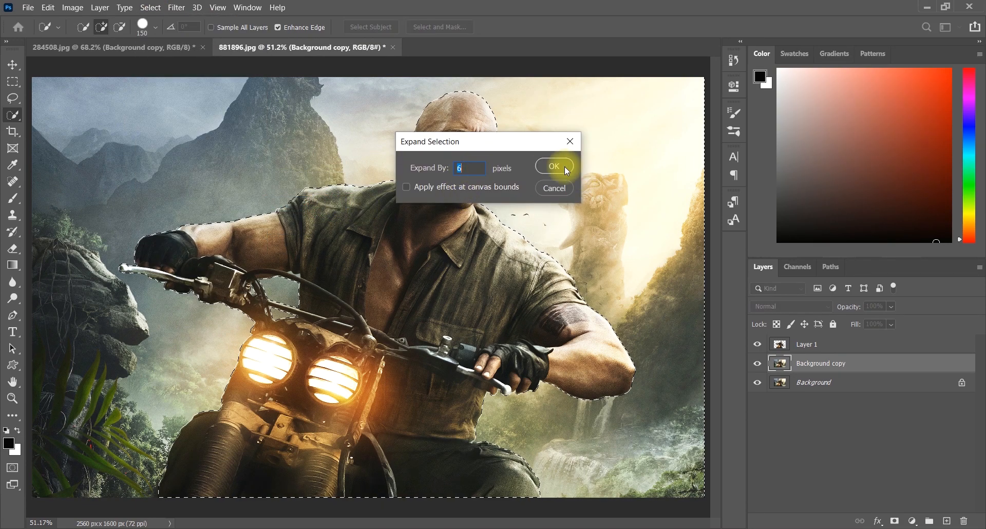
click(552, 165)
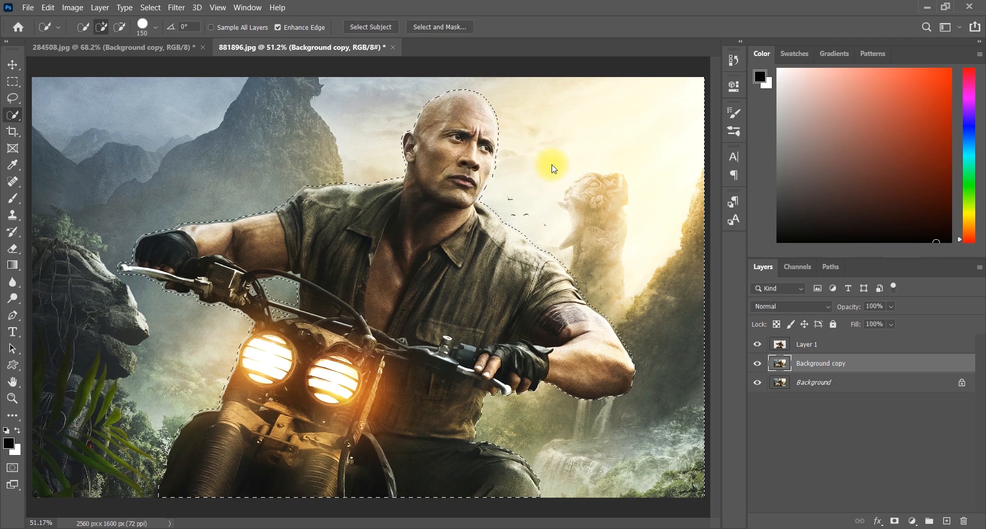
- Switch to the Move tool and copy the expanded selection of the background copy onto a new layer
click(5, 65)
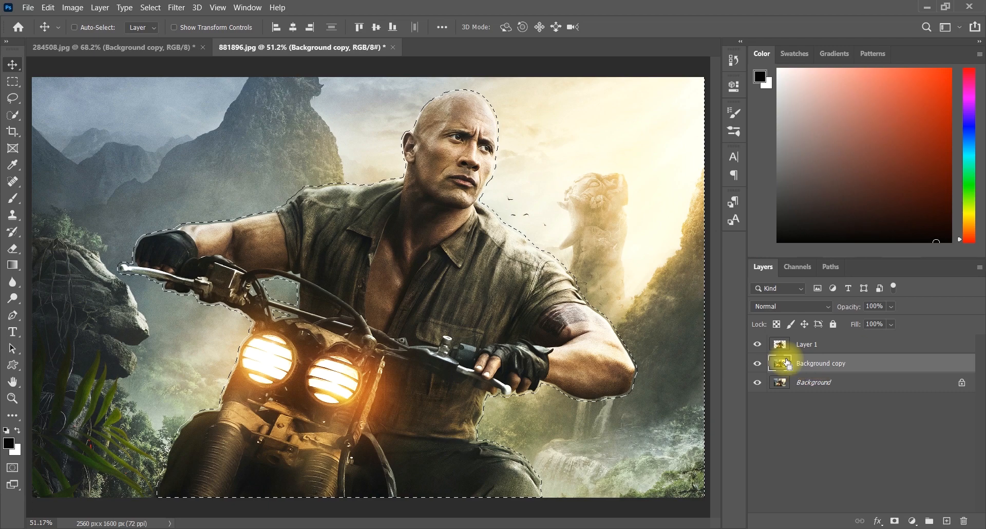
key(ctrl+j)
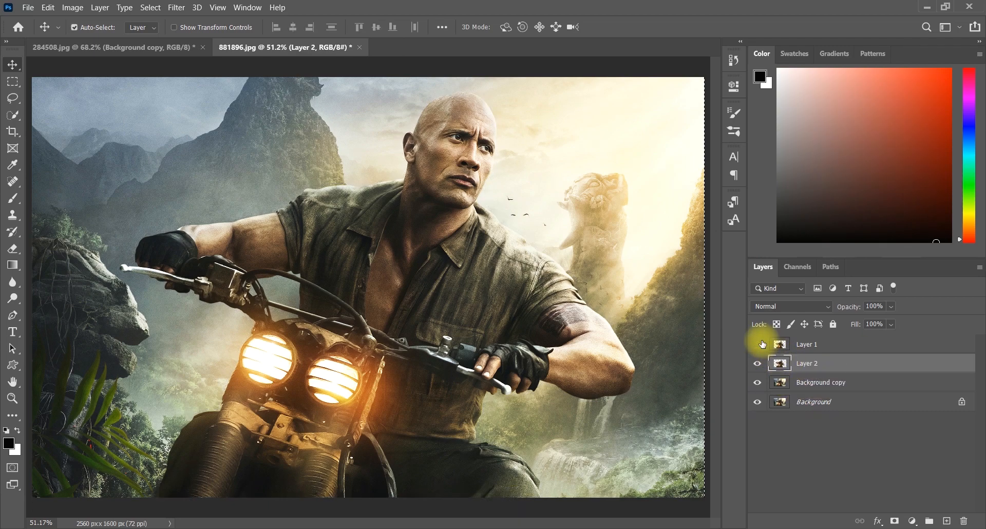
- Hide the other layers to inspect Layer 2 alone, and turn their visibility back on
click(758, 383)
click(759, 407)
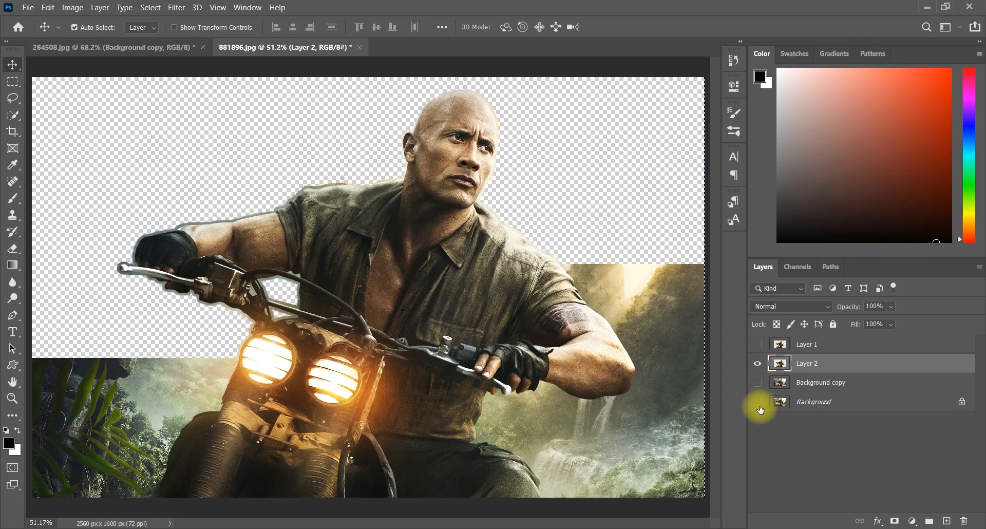
click(758, 403)
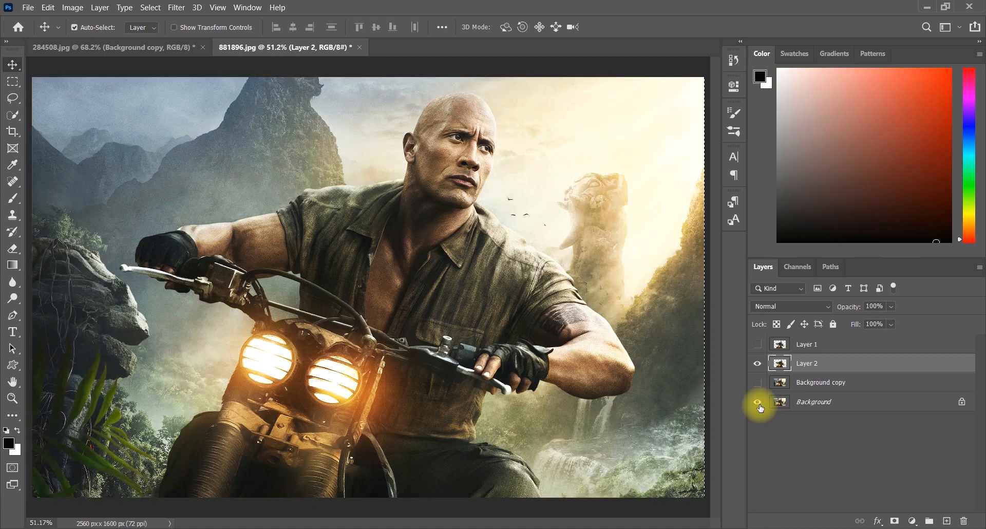
click(759, 383)
click(759, 344)
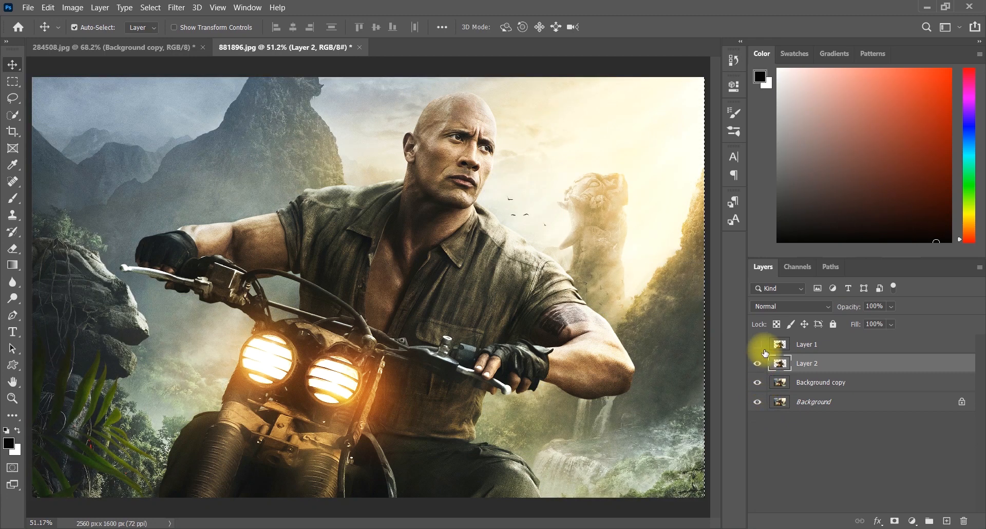
- Deselect everything and hide Layer 1
key(ctrl)
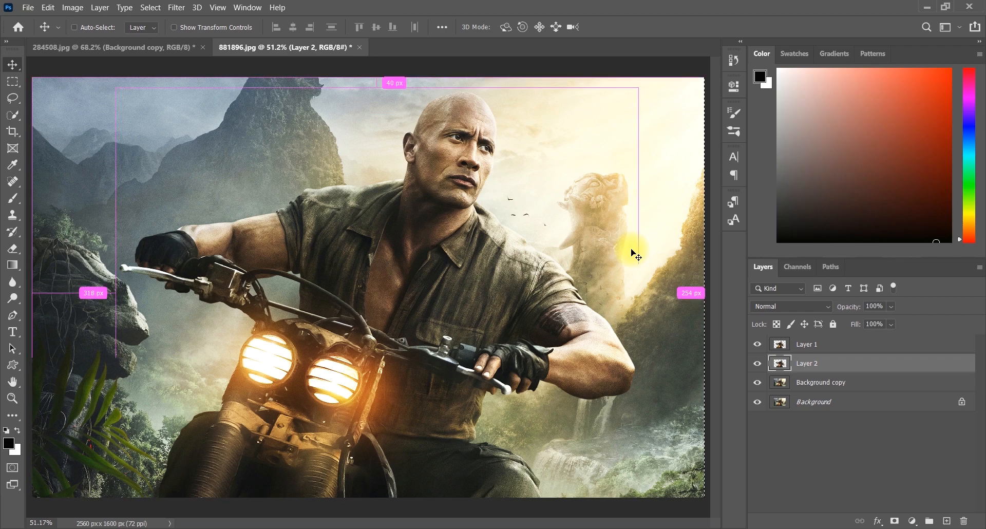
key(ctrl+d)
ctrl+click(693, 289)
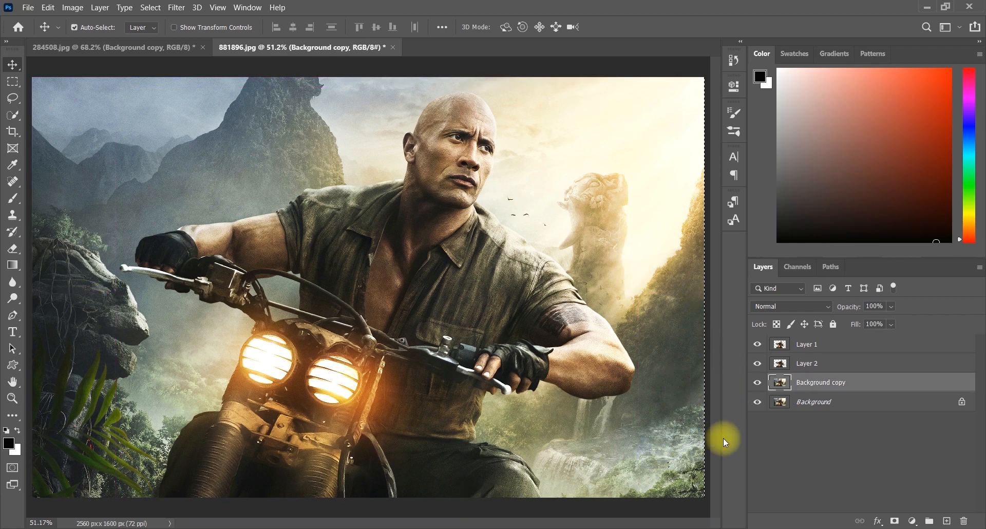
click(763, 345)
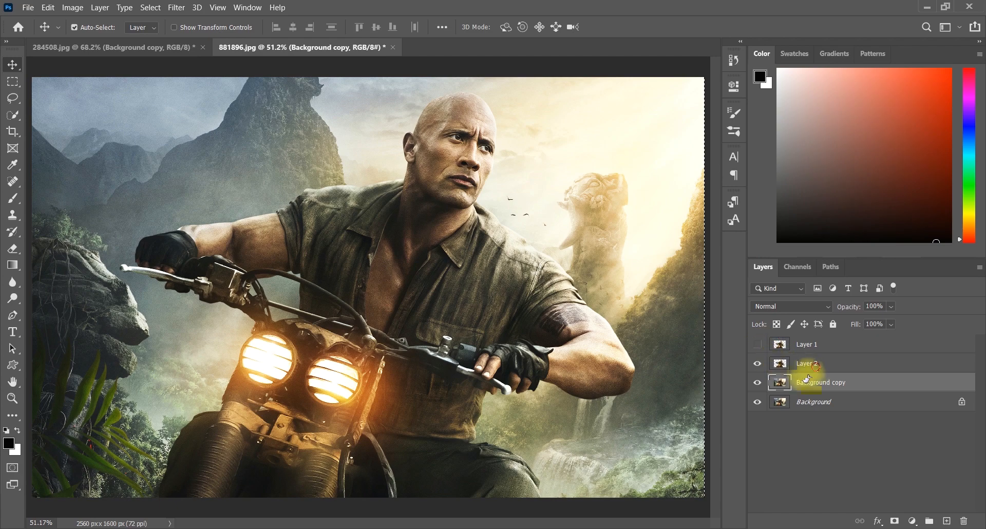
- Load Layer 2's outline as a selection and fill it with black, undoing the white fill
click(817, 367)
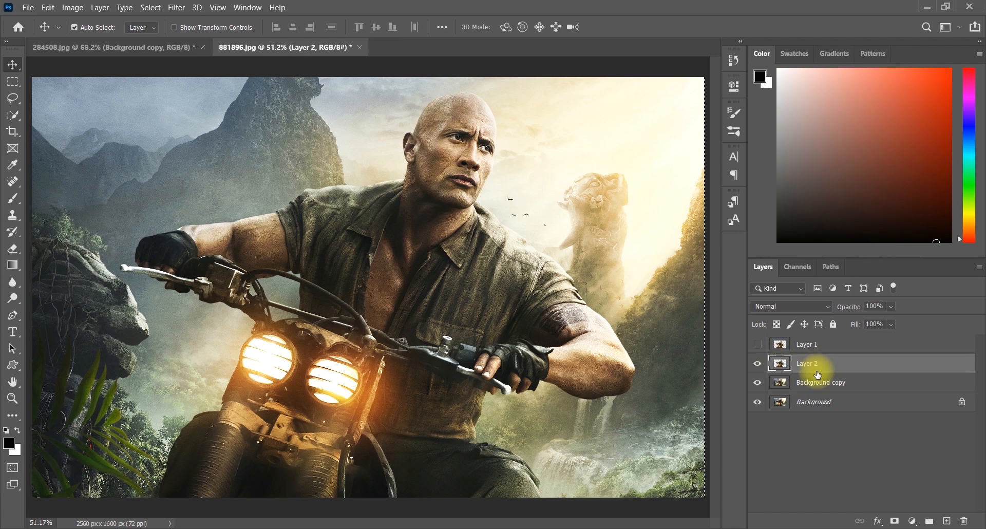
ctrl+click(784, 365)
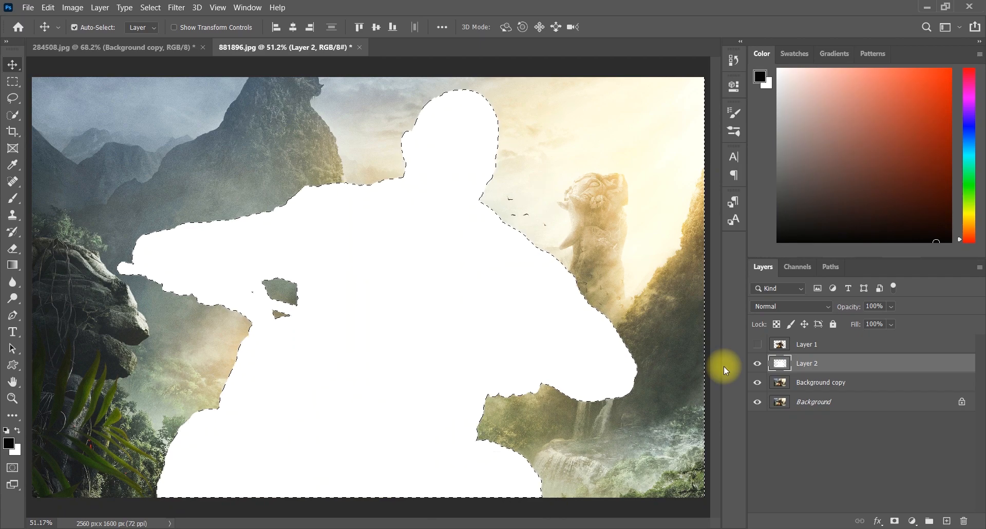
key(ctrl+z)
key(alt+BackSpace)
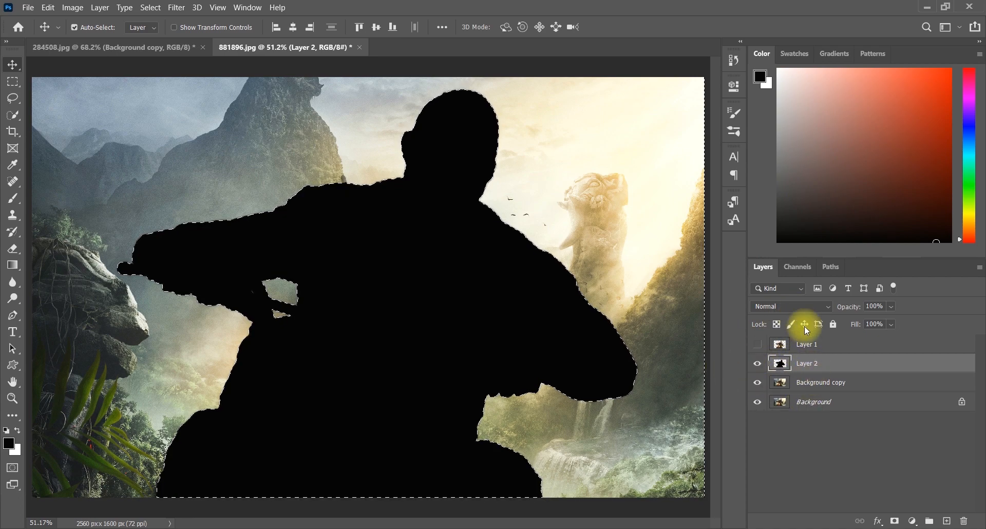
- Duplicate the Blue channel into a new alpha channel named Blur
click(799, 266)
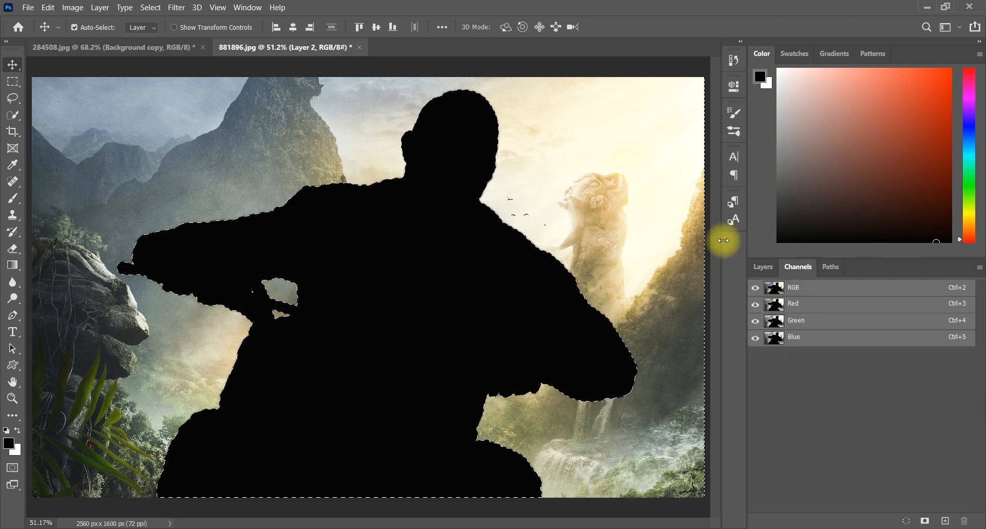
click(772, 339)
drag(773, 341, 945, 520)
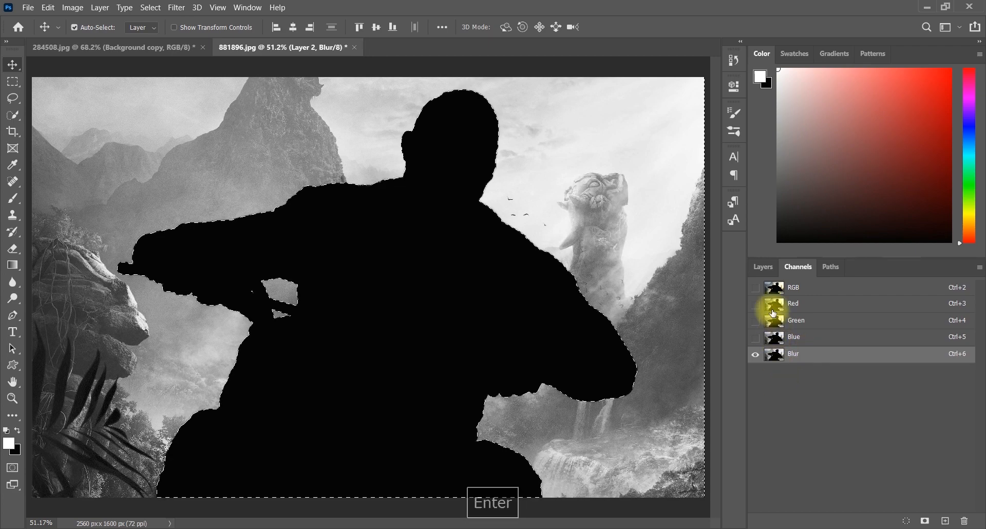
- Restore the RGB composite view, hide the Blur channel, and make Layer 1 visible again in the layers list
click(755, 288)
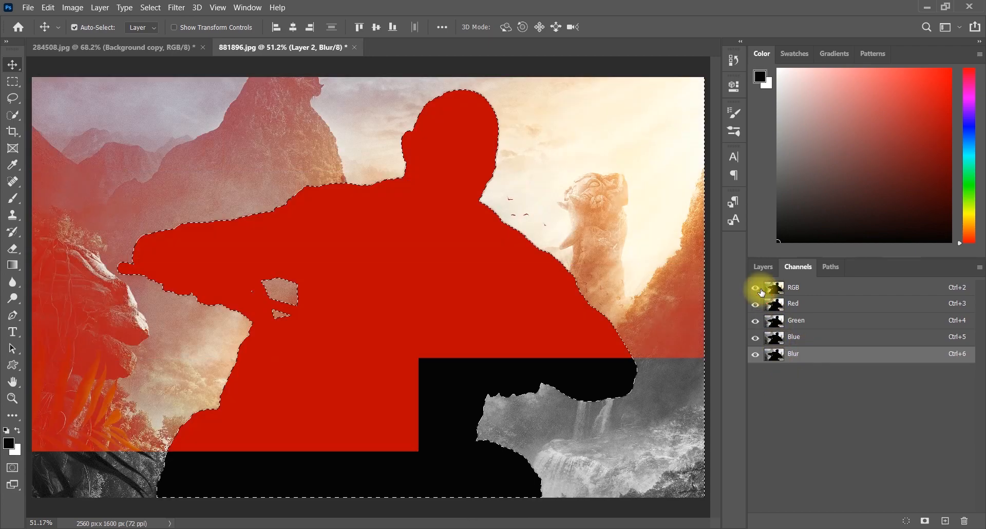
click(756, 354)
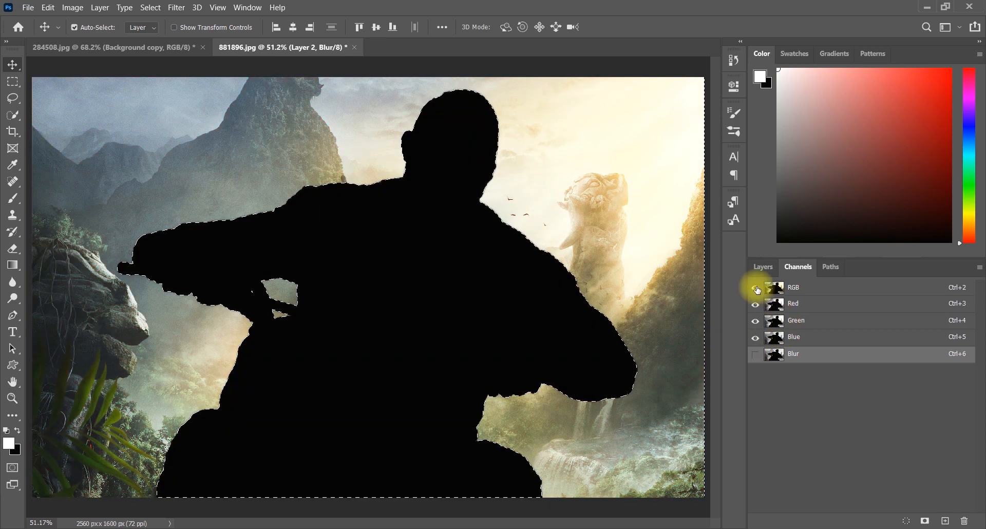
click(762, 267)
click(758, 344)
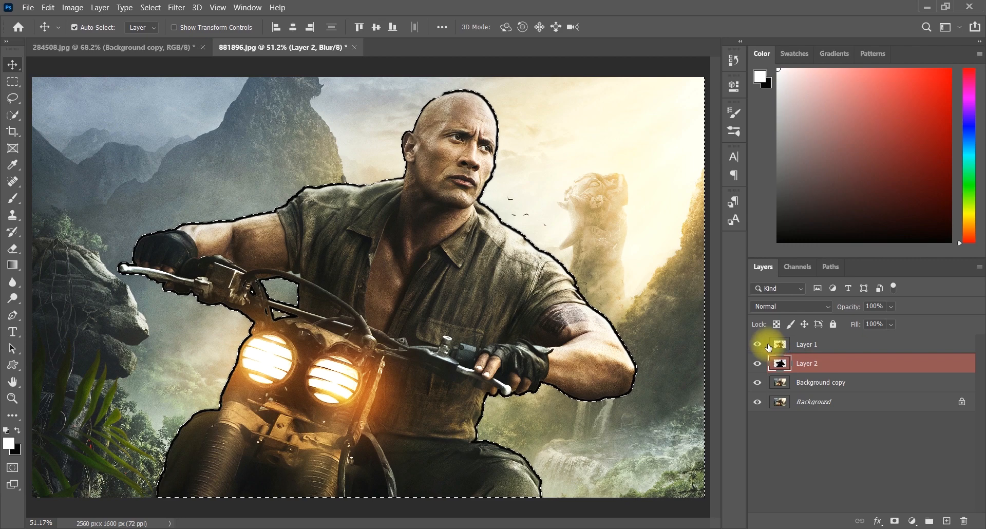
- Hide Layer 1 and Layer 2, collect them into a new group, and deselect everything
key(x)
shift+click(808, 344)
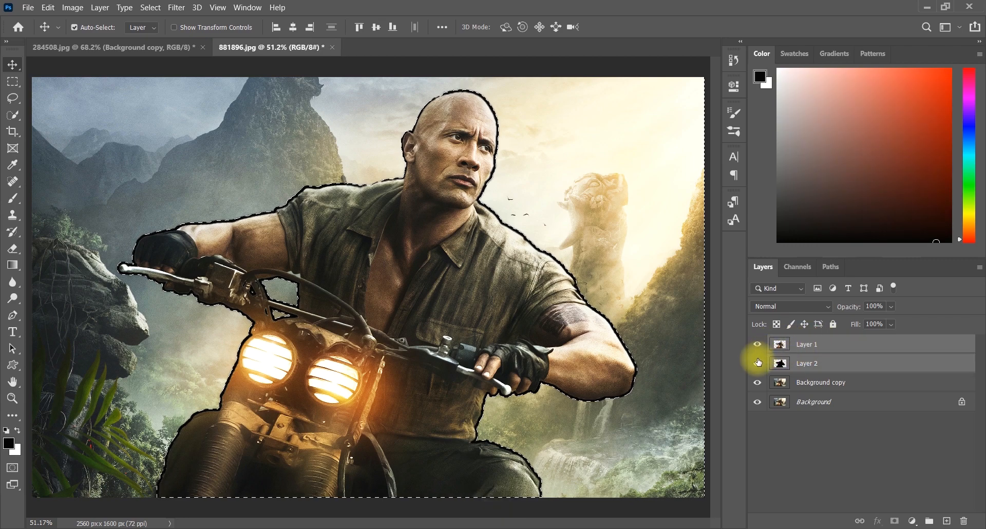
drag(756, 355, 754, 341)
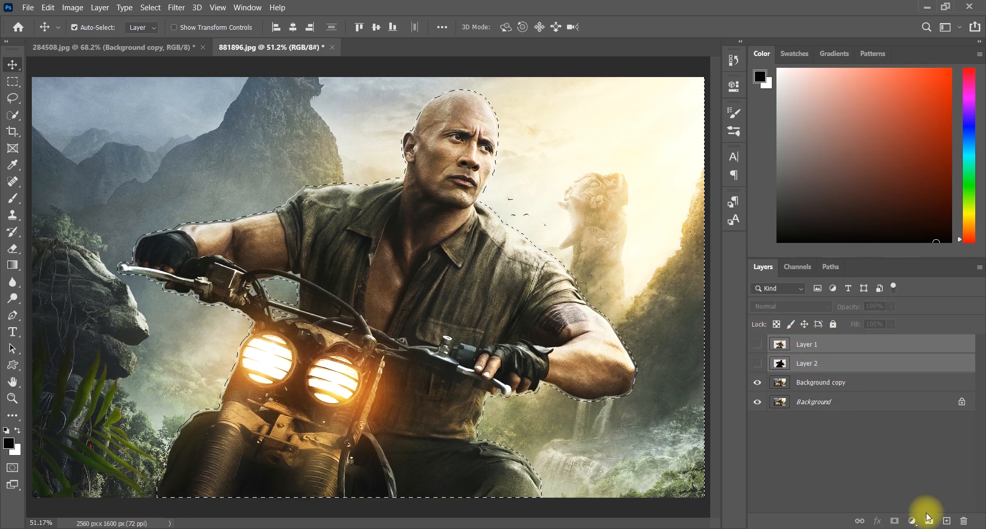
click(927, 521)
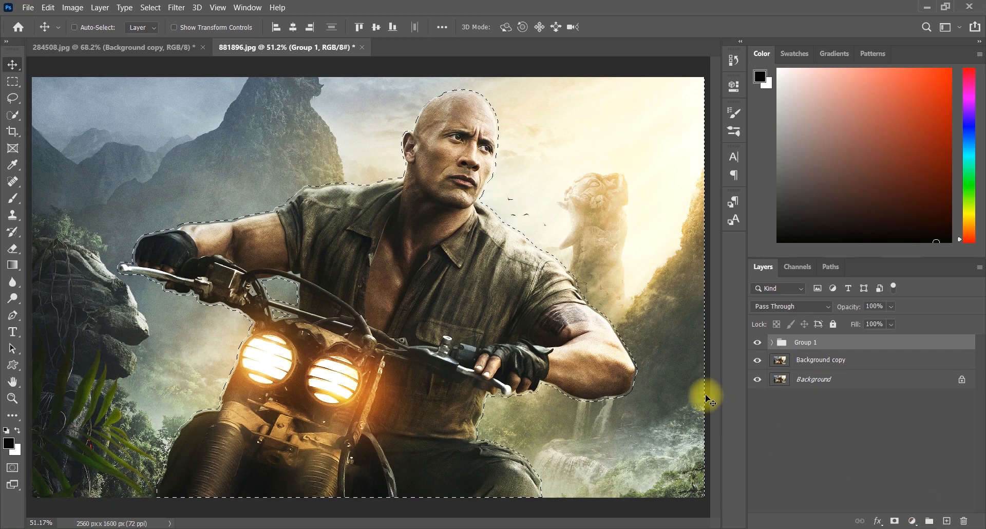
key(ctrl+d)
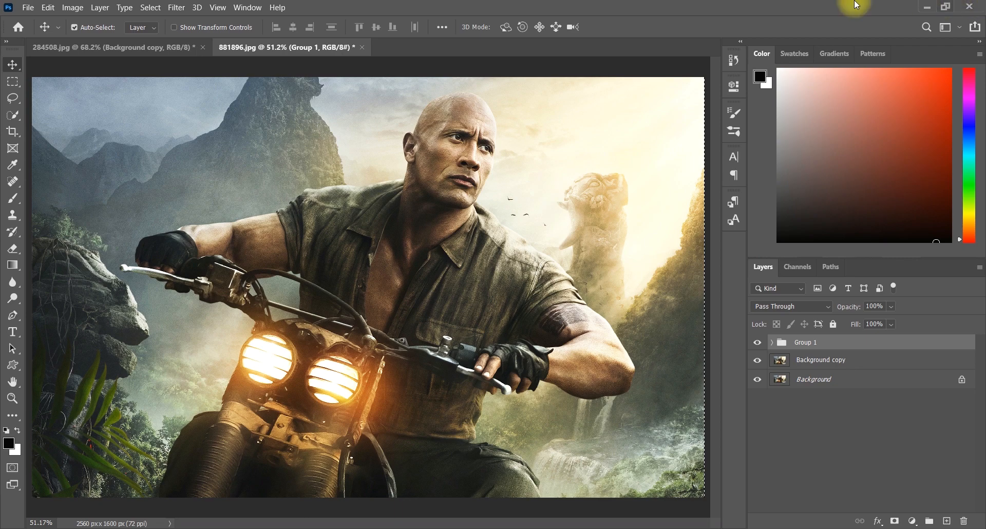
- Select the Background copy layer, open the Lens Blur filter, and set the iris radius to 84
click(183, 9)
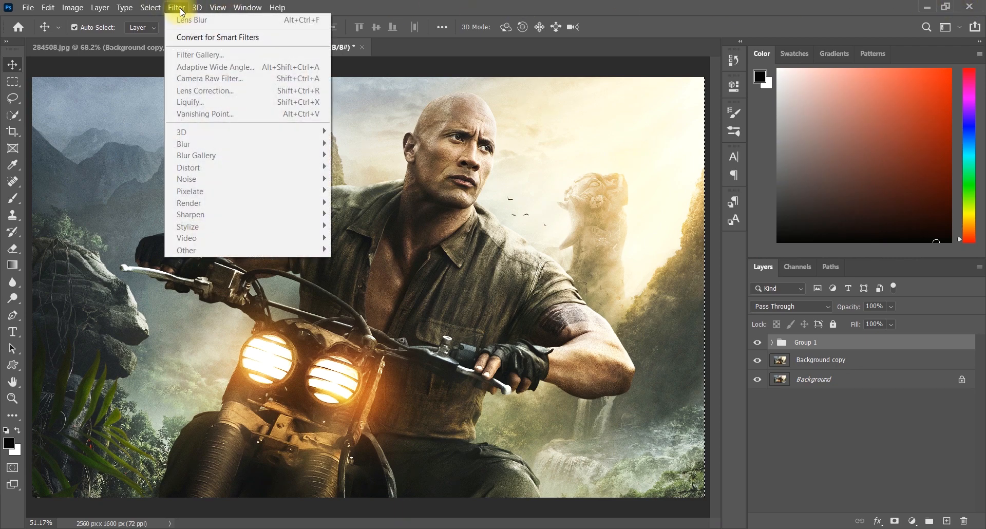
click(824, 363)
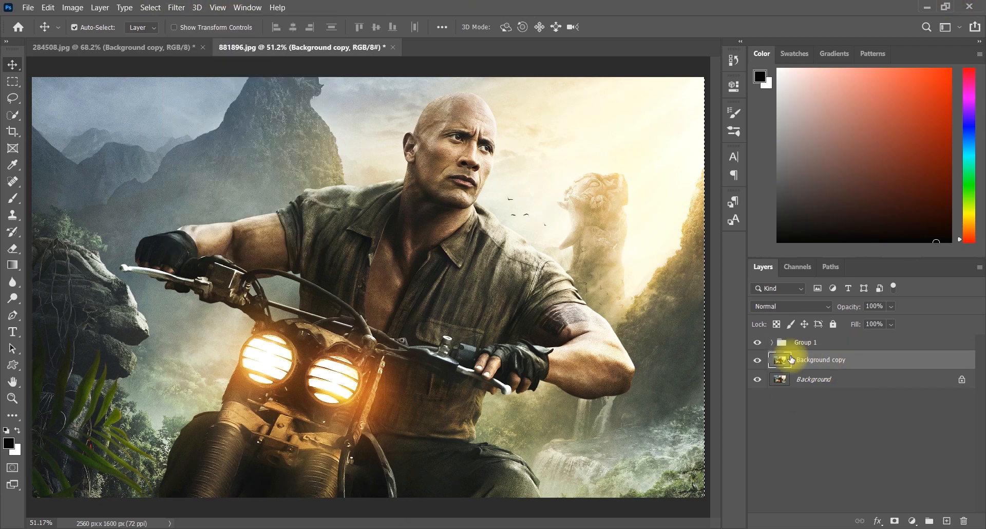
click(176, 7)
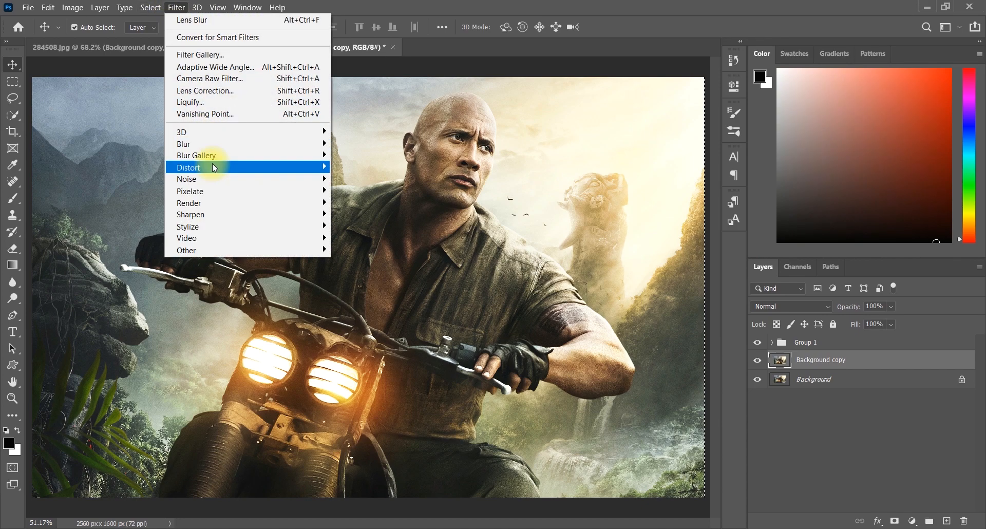
mouse_move(232, 144)
click(379, 208)
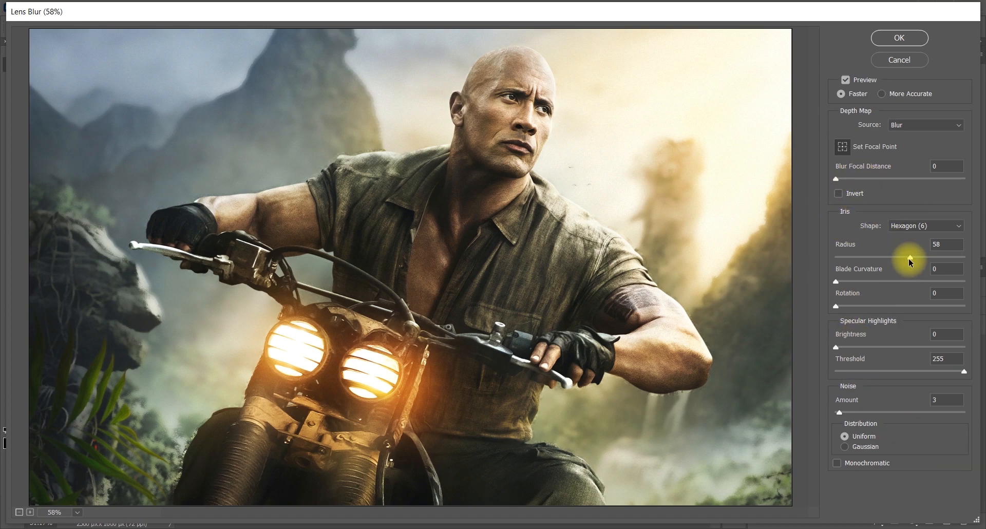
drag(908, 258, 972, 257)
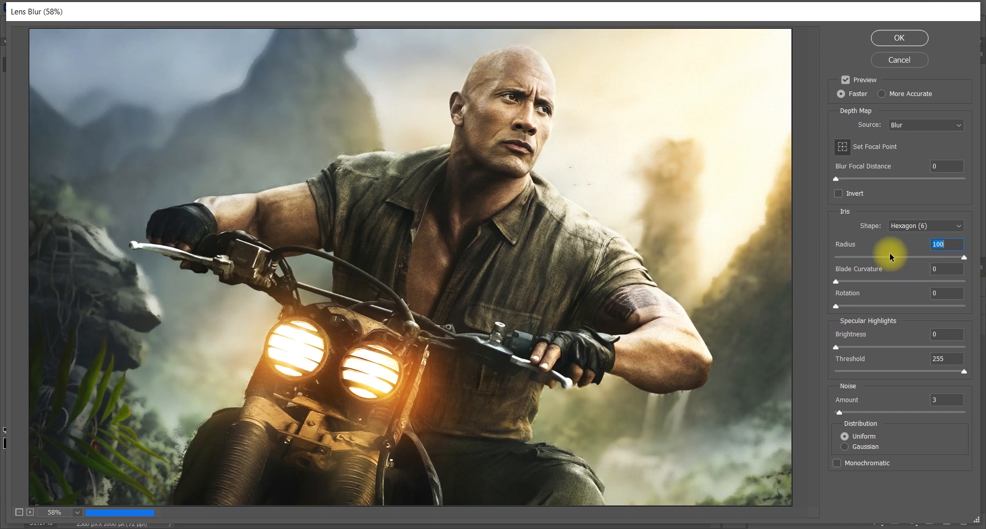
mouse_move(889, 256)
mouse_down()
mouse_move(838, 260)
mouse_move(895, 259)
mouse_up()
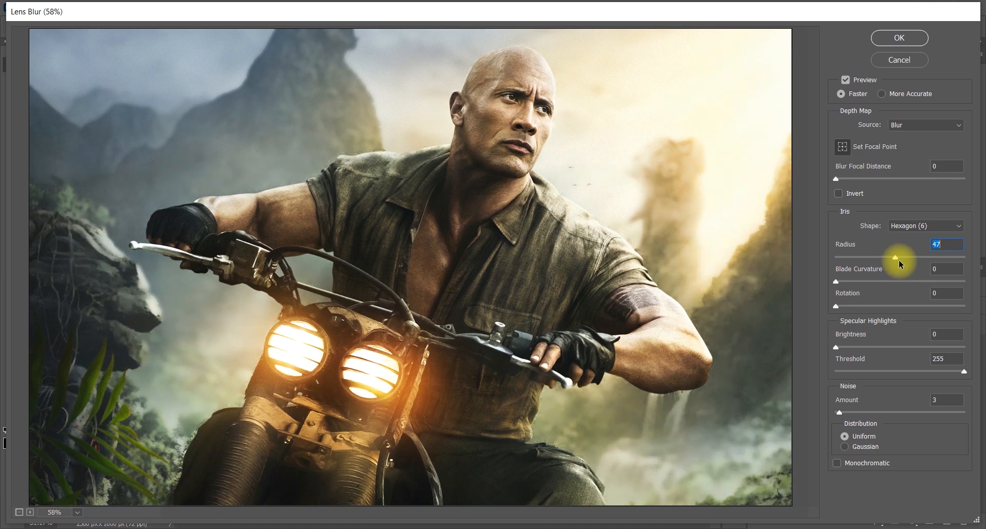
drag(900, 259, 950, 258)
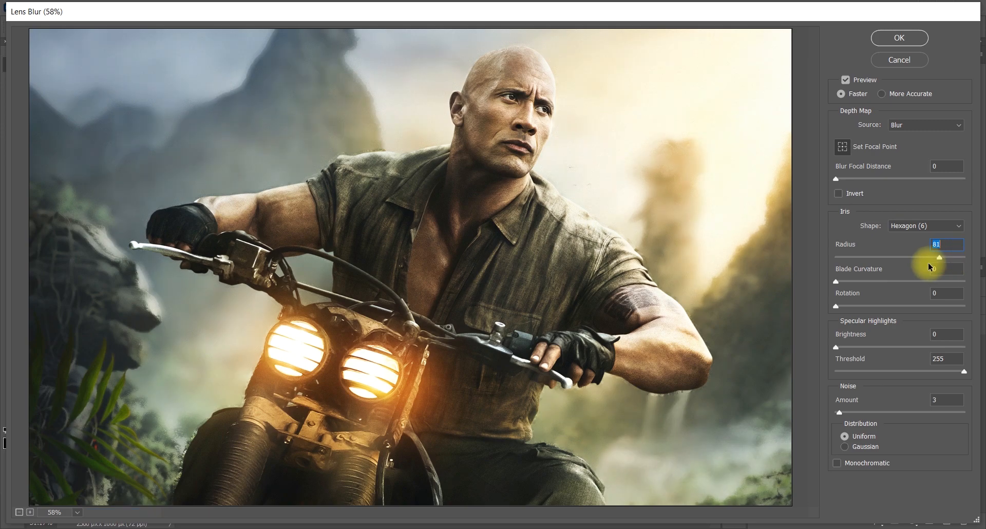
click(928, 256)
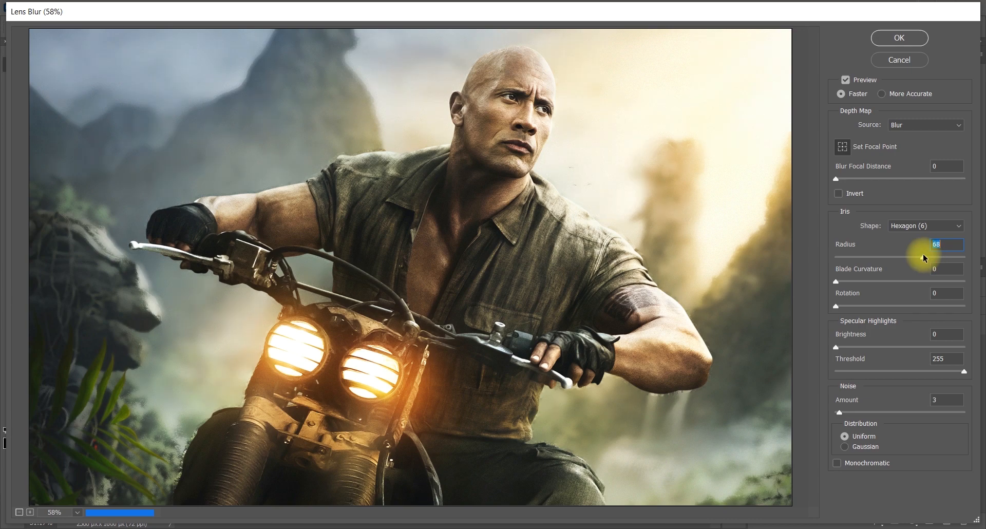
drag(929, 255, 944, 252)
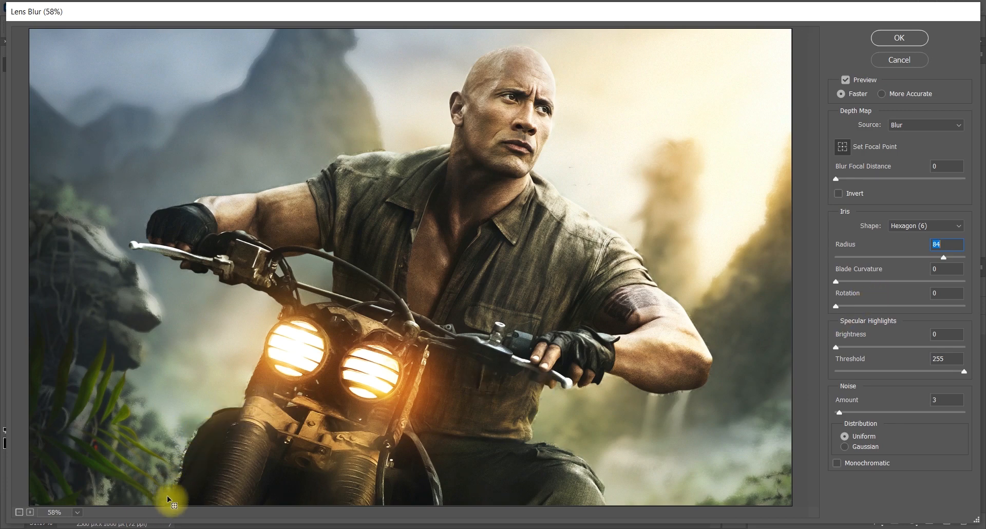
- Test the Specular Highlights Brightness and Threshold sliders, return them to 0 and 255, and apply the Lens Blur
drag(836, 347, 873, 344)
click(871, 347)
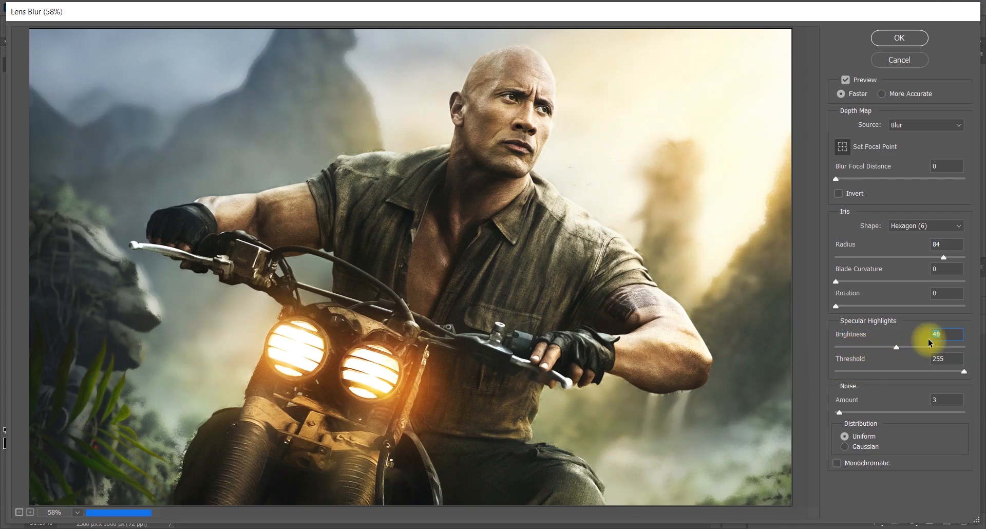
drag(897, 343, 813, 359)
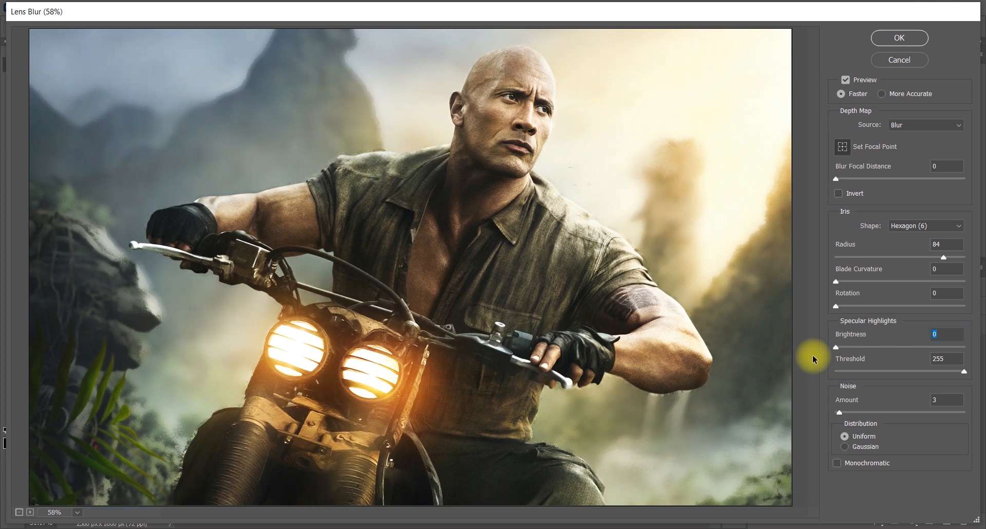
drag(961, 372, 823, 380)
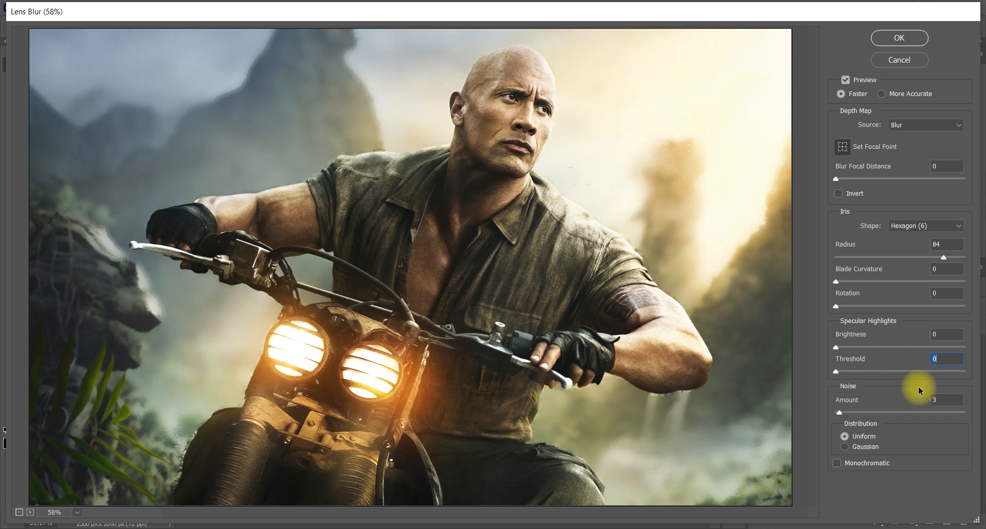
drag(837, 371, 983, 369)
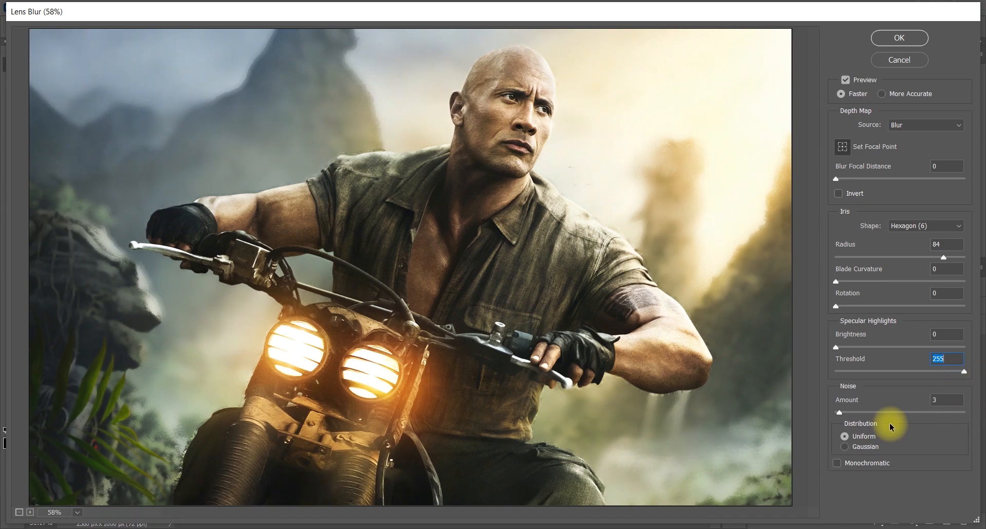
mouse_move(840, 413)
mouse_down()
mouse_move(849, 415)
mouse_move(841, 412)
mouse_up()
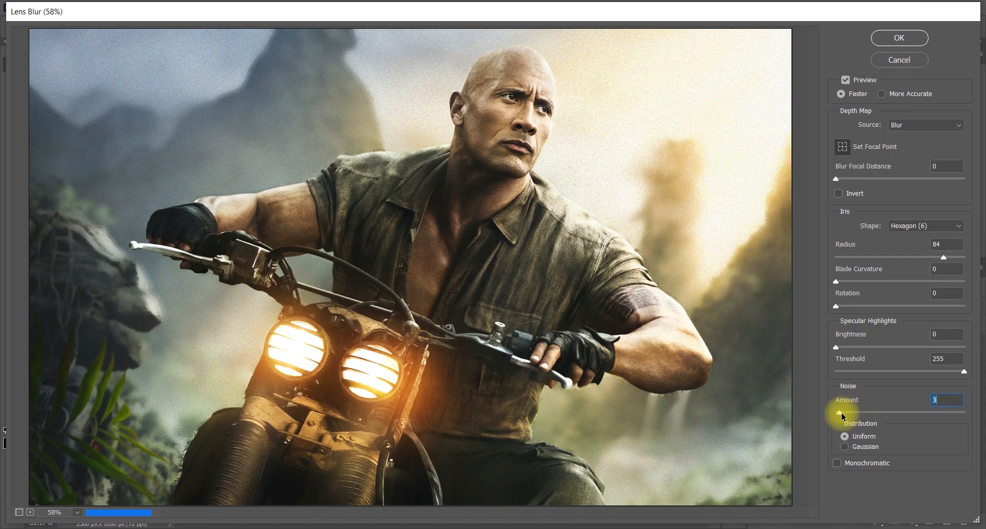
click(899, 39)
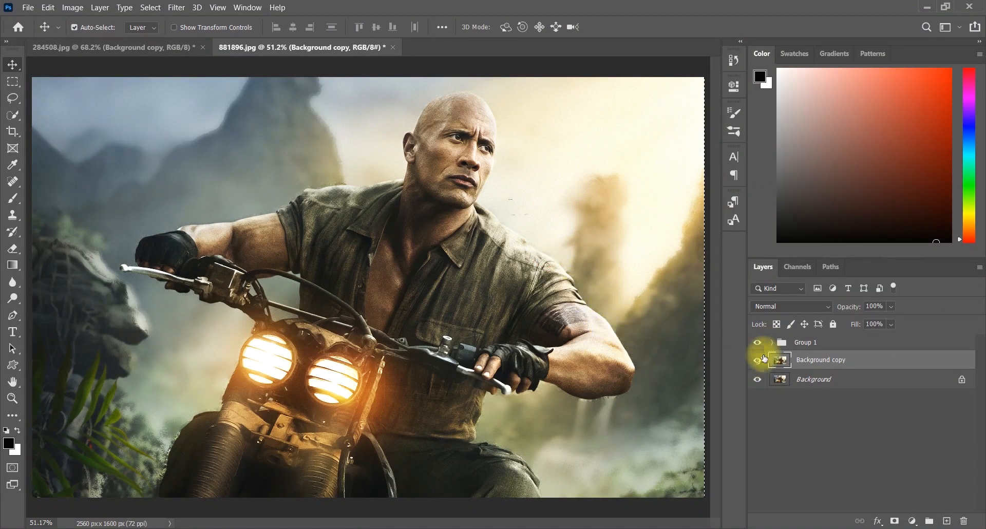
- Toggle the Background copy layer's visibility to compare the blurred and original backgrounds
click(758, 360)
click(758, 360)
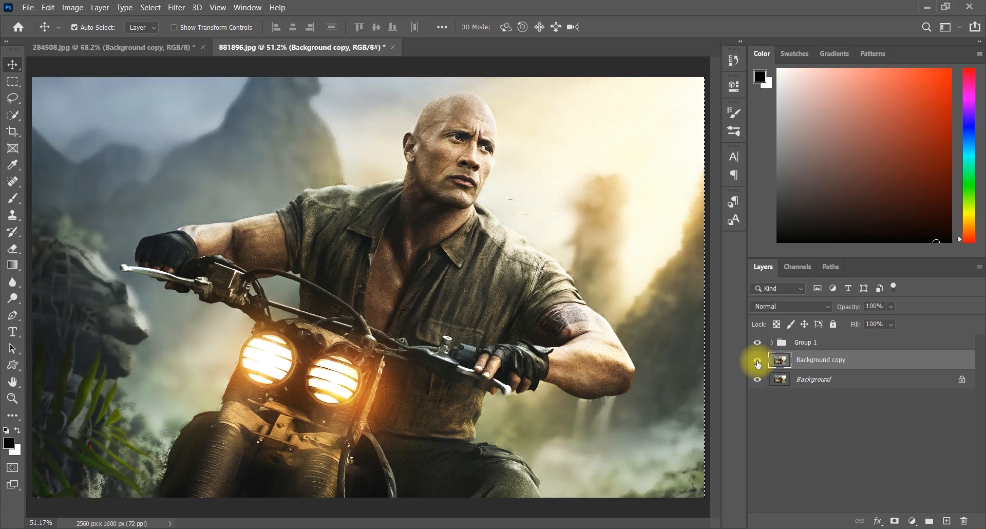
click(757, 360)
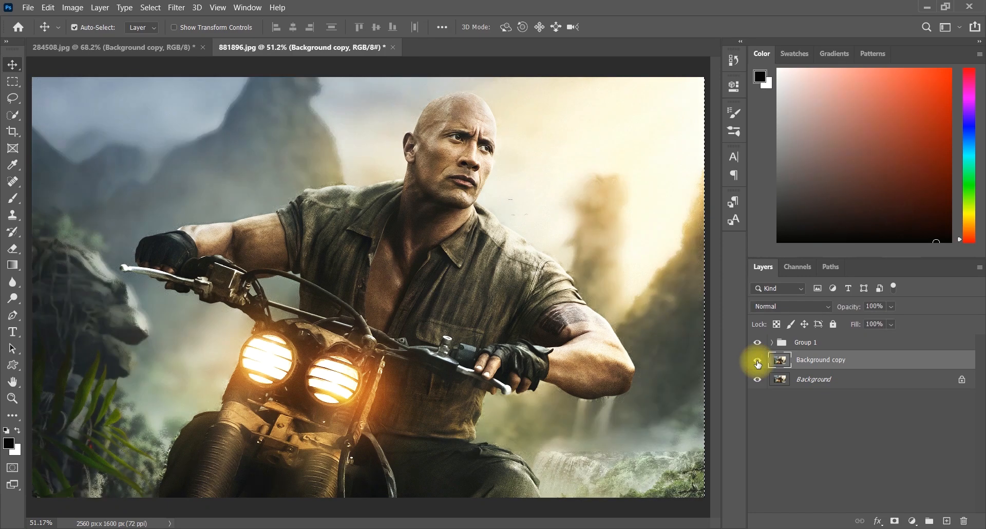
click(757, 359)
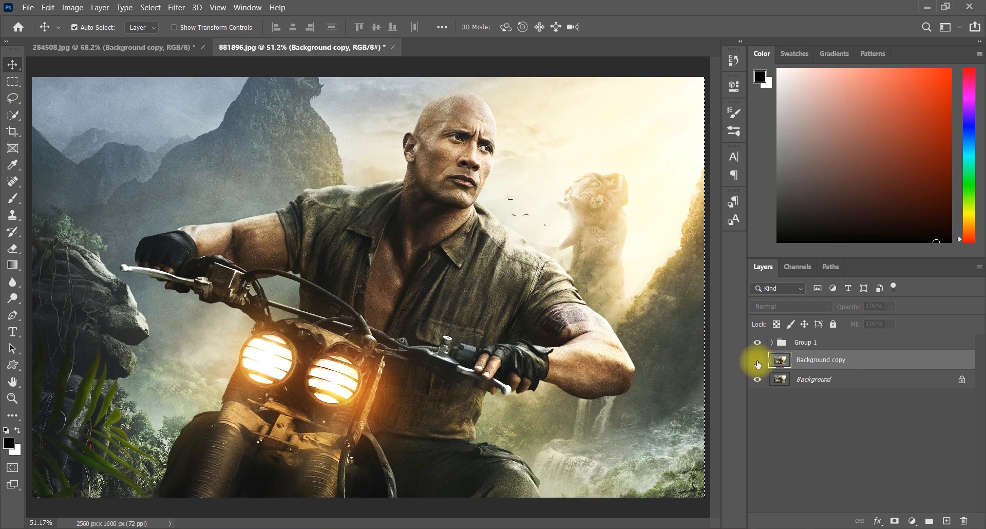
click(757, 360)
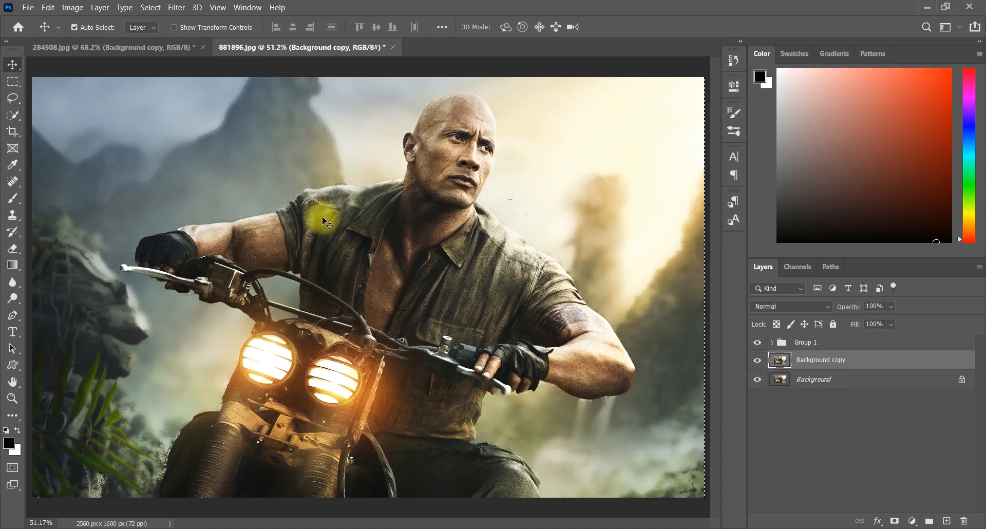